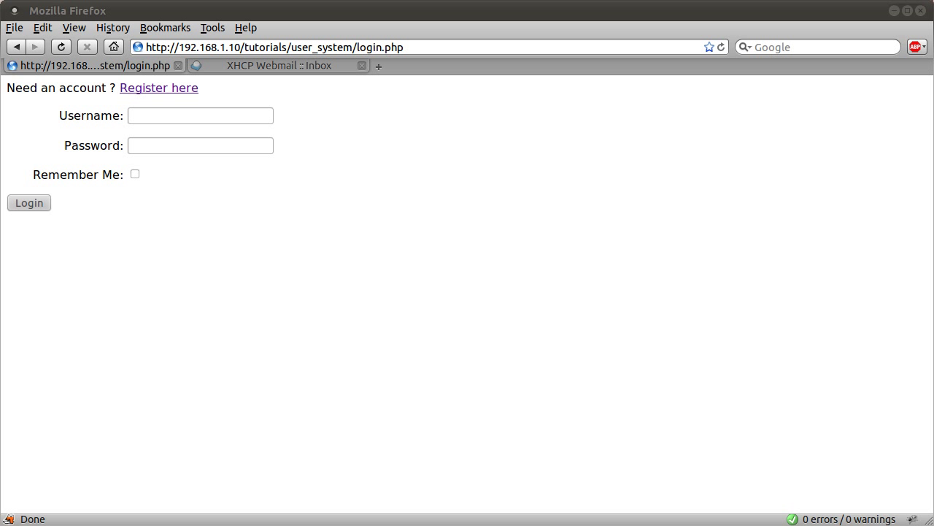
- Open the account registration form from the login page
{"action": "left_click", "coordinate": [616, 166]}
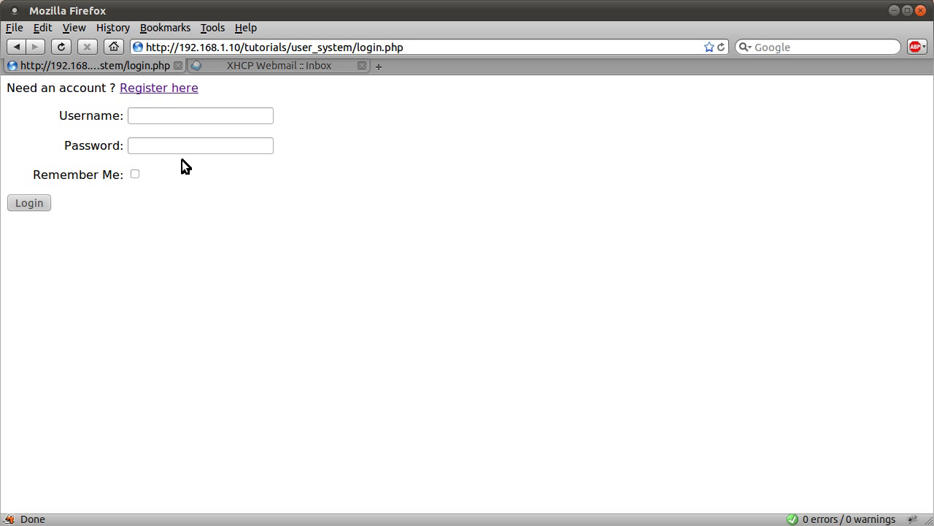
{"action": "left_click", "coordinate": [147, 90]}
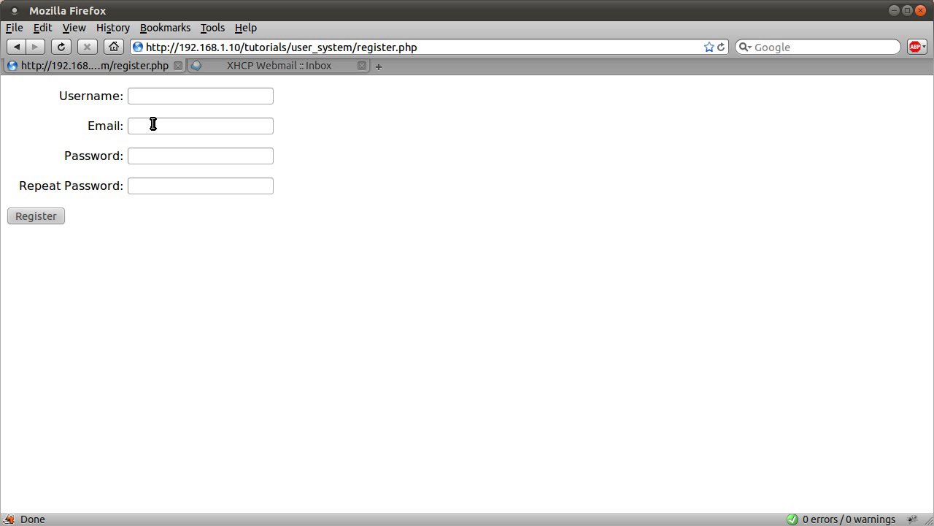
{"action": "left_click_drag", "start_coordinate": [79, 119], "coordinate": [182, 124]}
{"action": "left_click", "coordinate": [181, 125]}
- Enter the new username and the test e-mail address, correcting the address's domain
{"action": "left_click", "coordinate": [239, 97]}
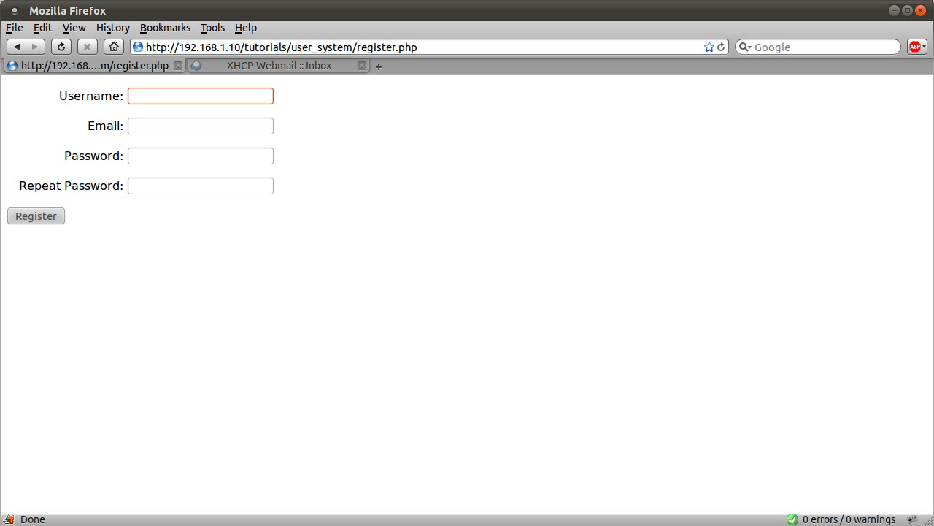
{"action": "type", "text": "simon"}
{"action": "key", "text": "Tab"}
{"action": "type", "text": "e"}
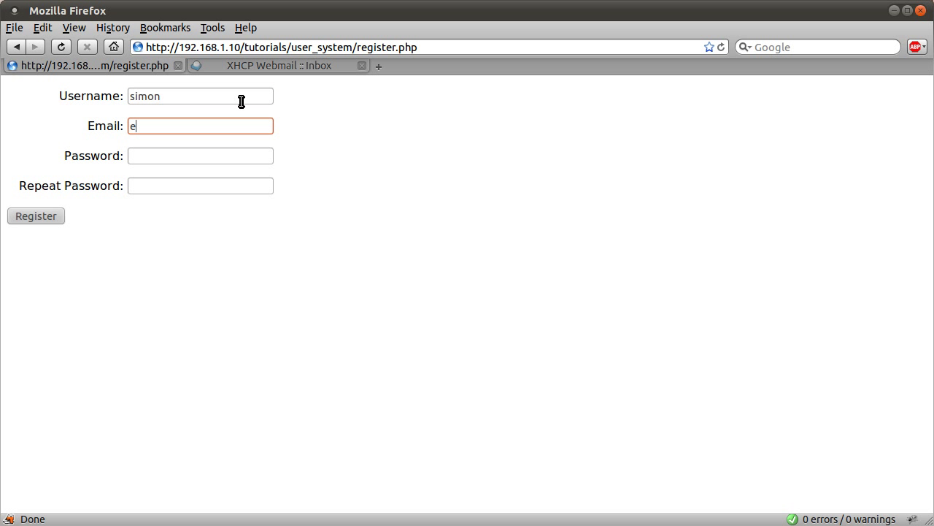
{"action": "key", "text": "BackSpace"}
{"action": "left_click", "coordinate": [233, 155]}
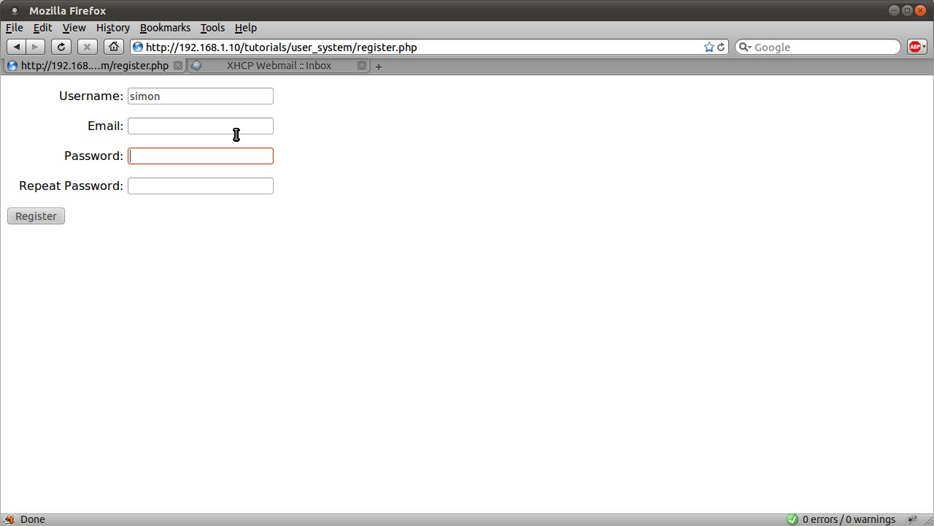
{"action": "left_click", "coordinate": [235, 130]}
{"action": "type", "text": "test"}
{"action": "key", "text": "Tab"}
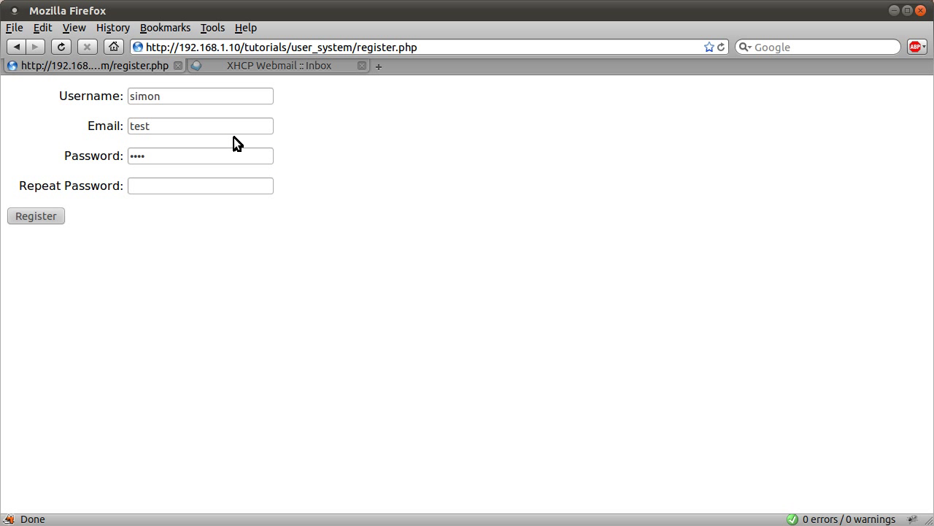
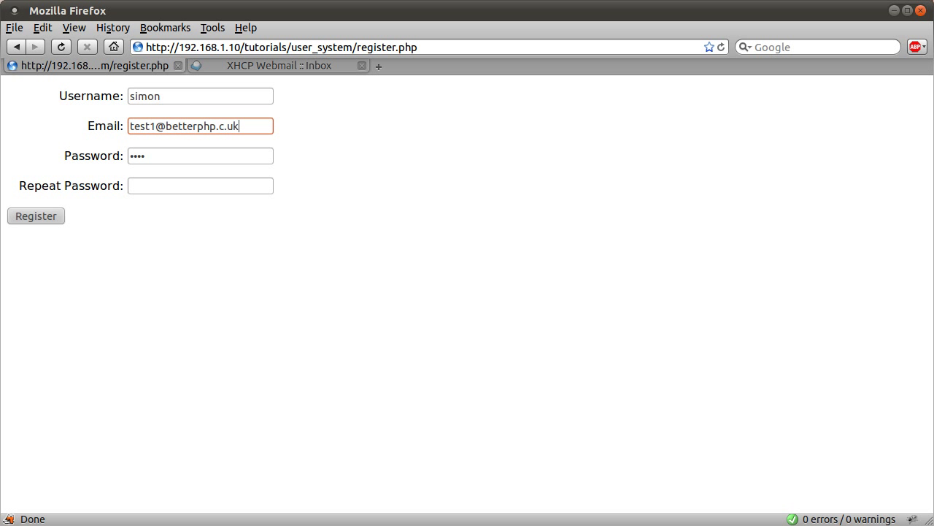
{"action": "left_click", "coordinate": [222, 127]}
{"action": "type", "text": "o"}
- Fill in the same four-character password in Password and Repeat Password
{"action": "left_click", "coordinate": [247, 160]}
{"action": "left_click_drag", "start_coordinate": [190, 154], "coordinate": [107, 190]}
{"action": "key", "text": "BackSpace"}
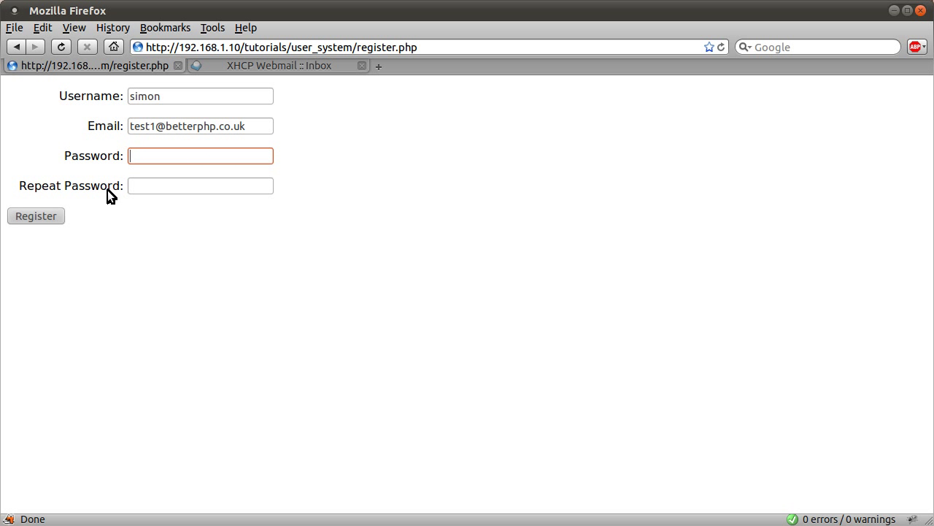
{"action": "left_click", "coordinate": [244, 67]}
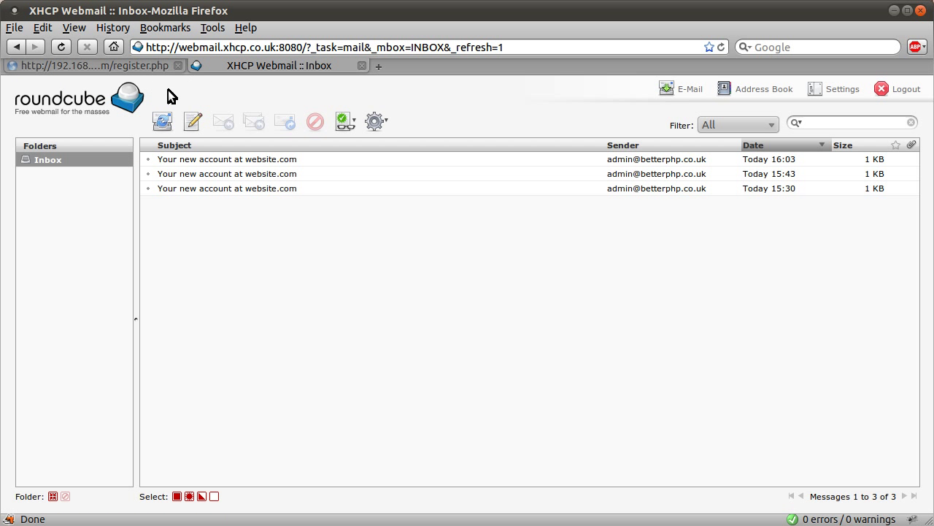
{"action": "left_click", "coordinate": [110, 64]}
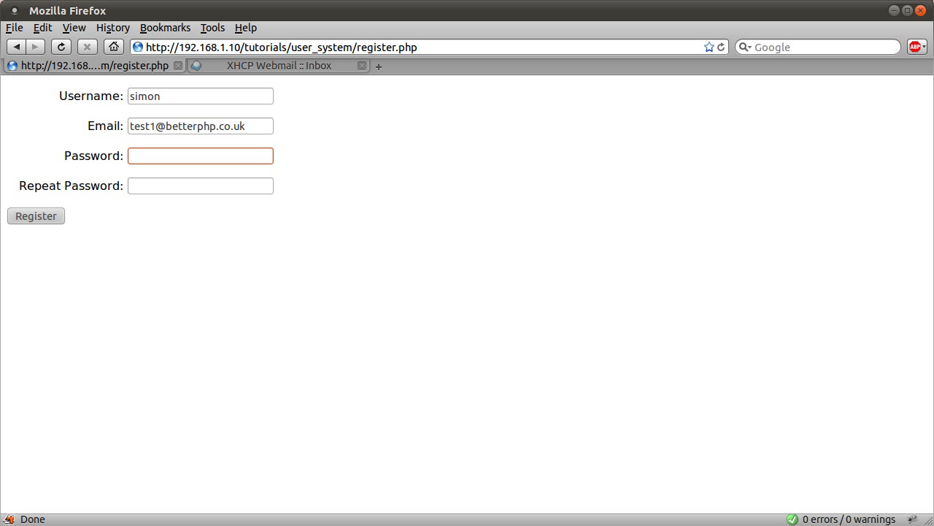
{"action": "type", "text": "test"}
{"action": "key", "text": "Tab"}
{"action": "type", "text": "test"}
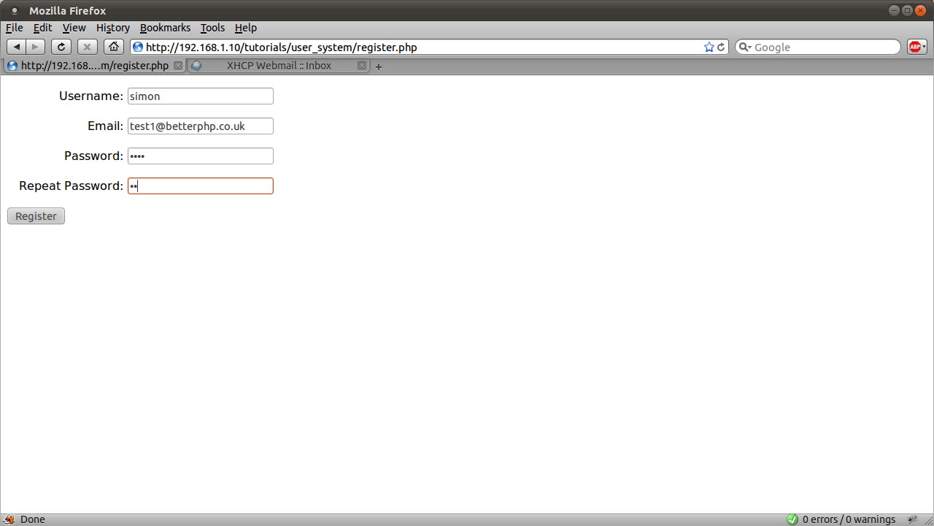
- Submit the registration, then try logging in with the new username and password
{"action": "left_click", "coordinate": [45, 215]}
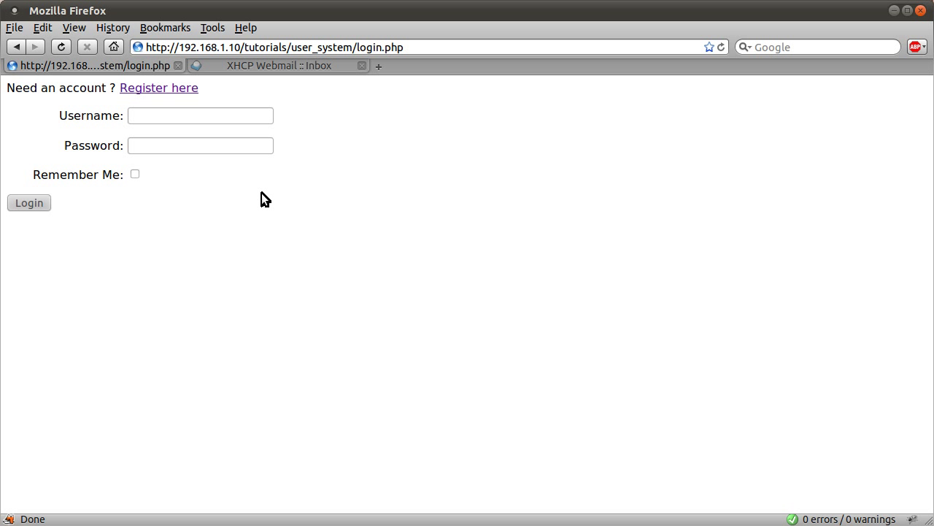
{"action": "left_click", "coordinate": [218, 120]}
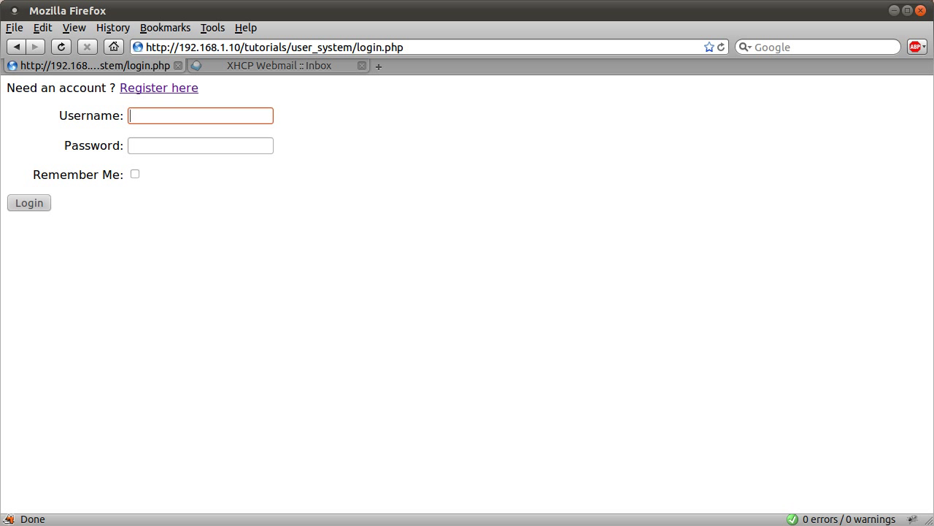
{"action": "type", "text": "simon"}
{"action": "key", "text": "Tab"}
{"action": "type", "text": "test"}
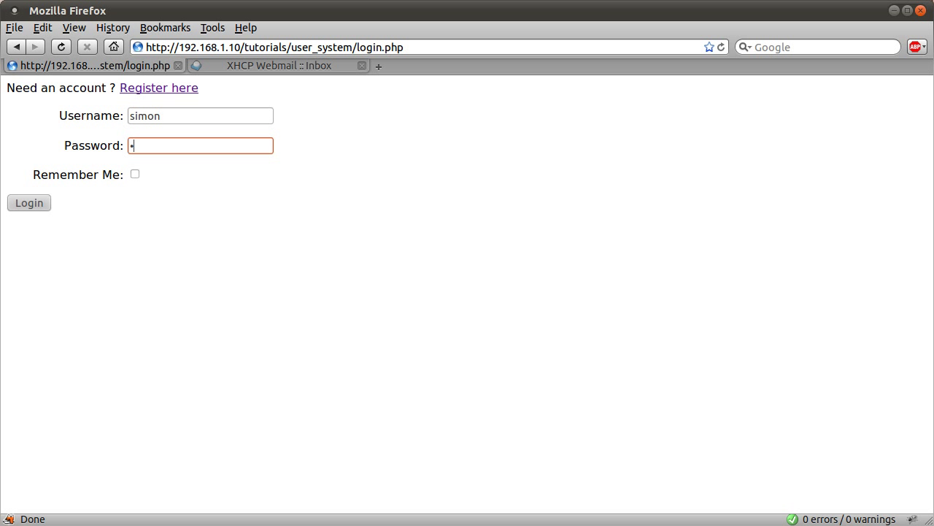
{"action": "key", "text": "Return"}
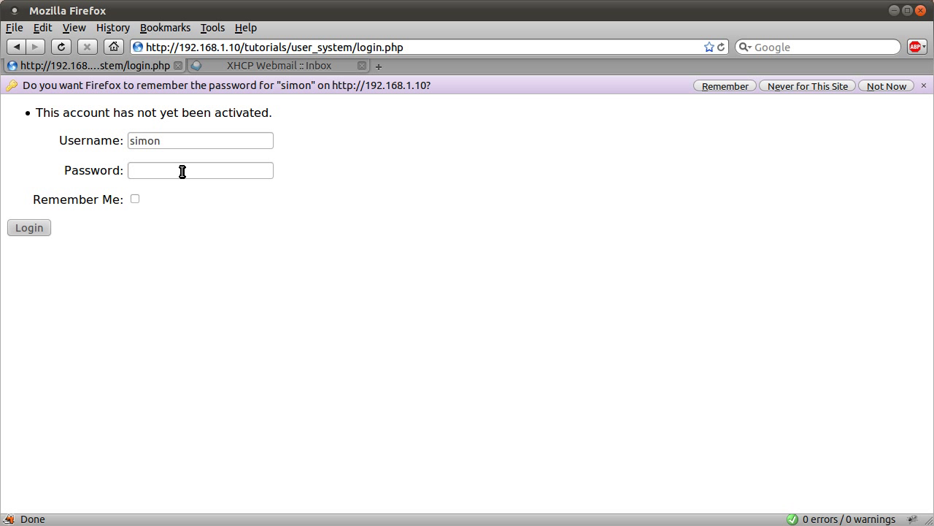
- Clear the username and submit the login form empty to show the errors
{"action": "left_click", "coordinate": [195, 147]}
{"action": "double_click", "coordinate": [197, 146]}
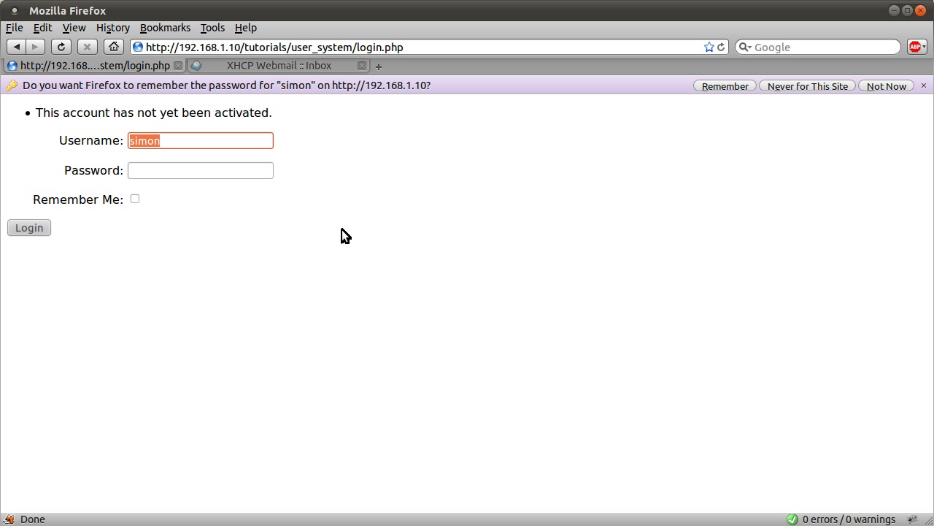
{"action": "key", "text": "BackSpace"}
{"action": "left_click", "coordinate": [45, 229]}
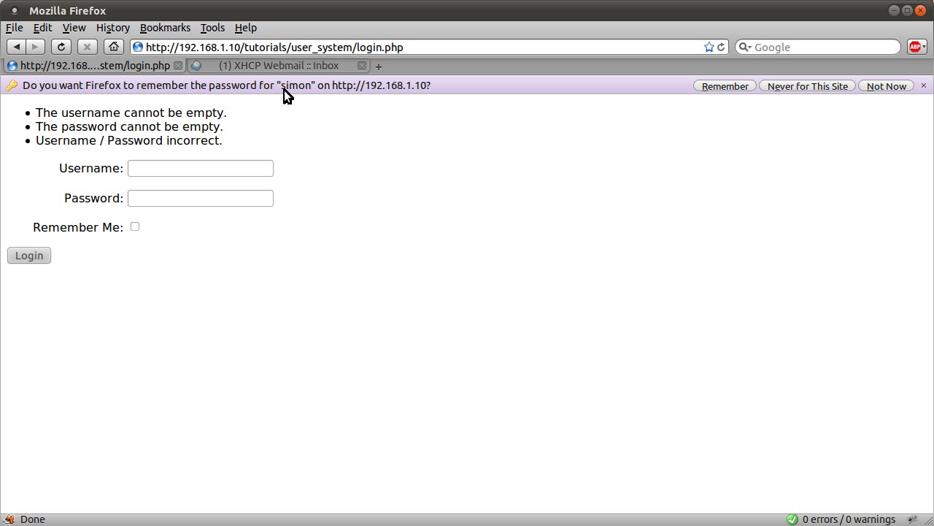
- Open the newest 'Your new account at website.com' message from 16:10 in webmail
{"action": "left_click", "coordinate": [278, 68]}
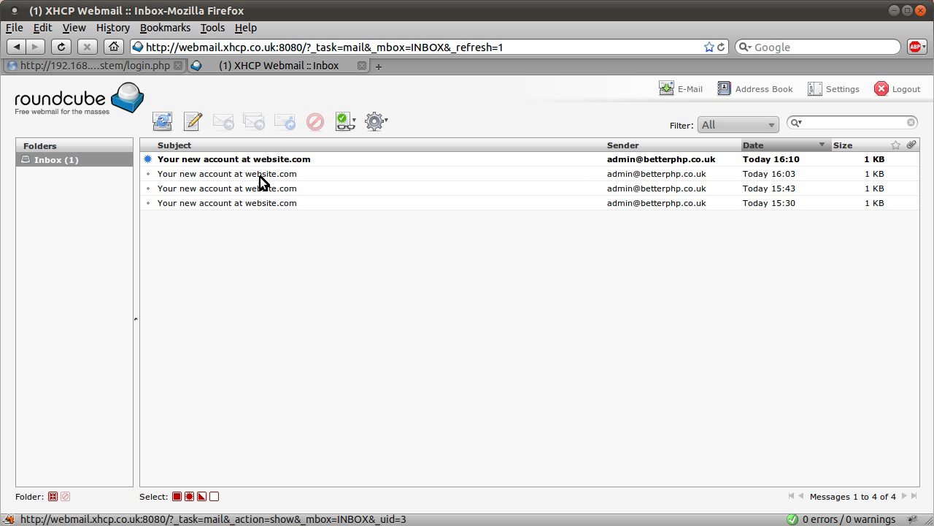
{"action": "left_click", "coordinate": [241, 159]}
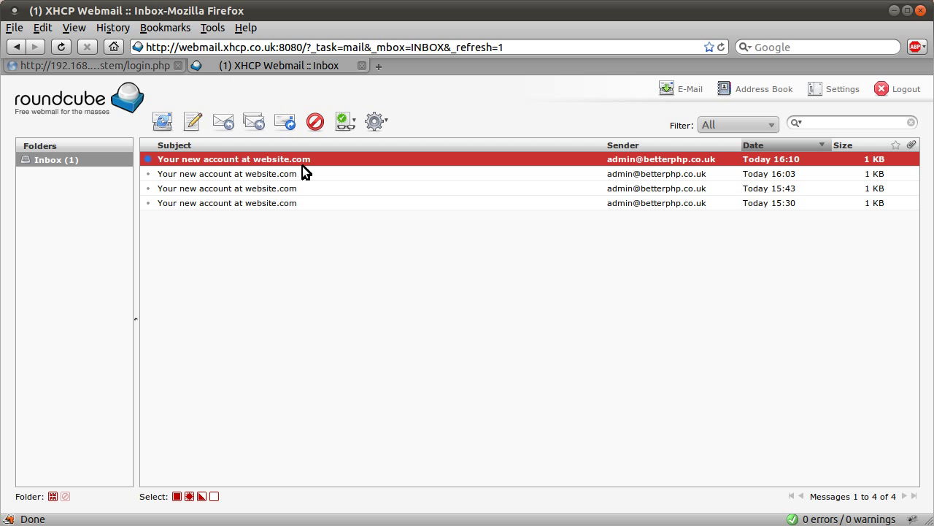
{"action": "double_click", "coordinate": [195, 158]}
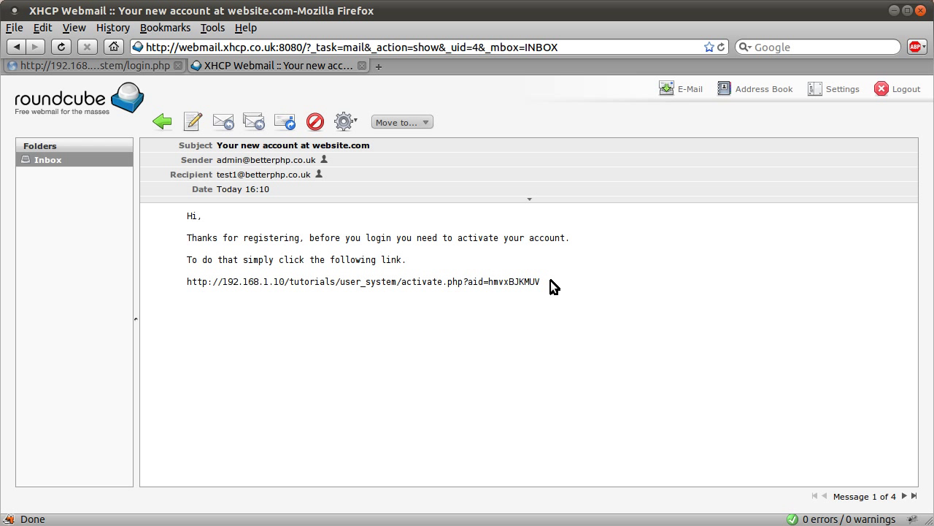
- Select and copy the whole activate.php activation link from the message
{"action": "triple_click", "coordinate": [516, 282]}
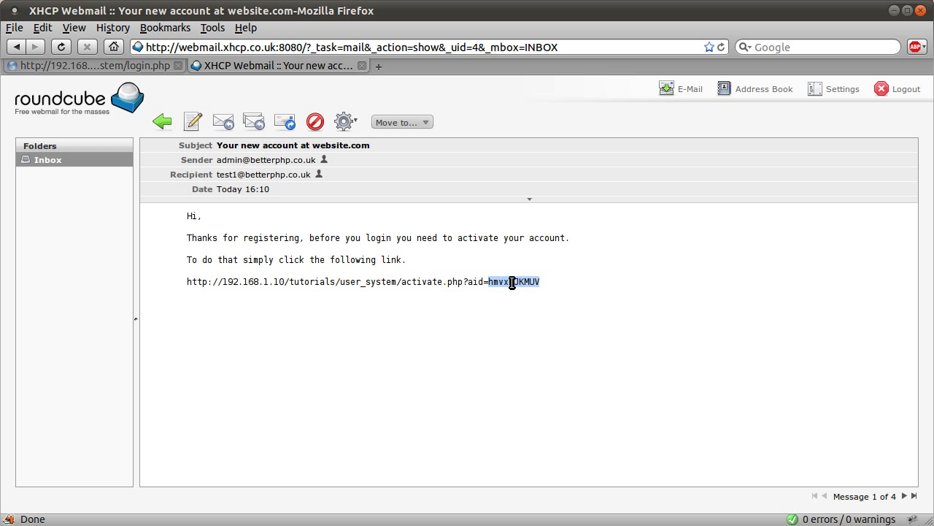
{"action": "left_click", "coordinate": [474, 290]}
{"action": "left_click_drag", "start_coordinate": [548, 283], "coordinate": [182, 286]}
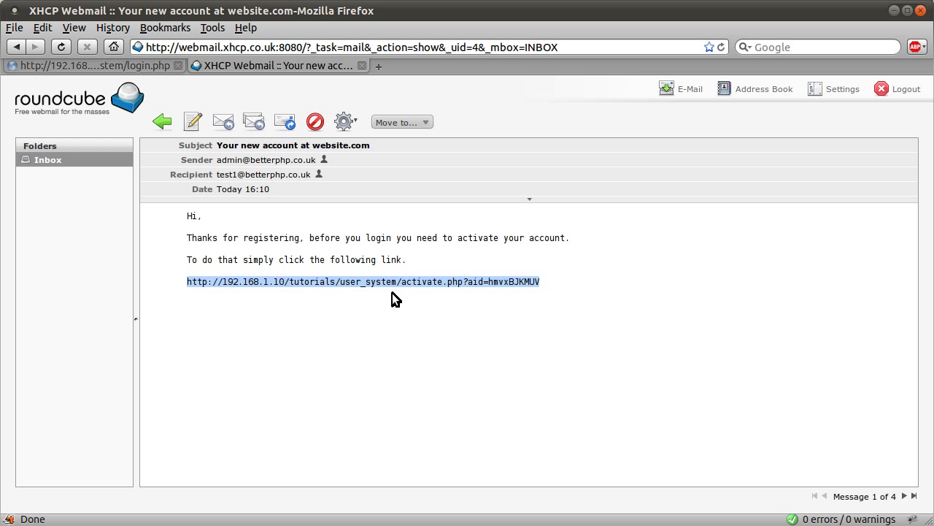
{"action": "left_click", "coordinate": [495, 318]}
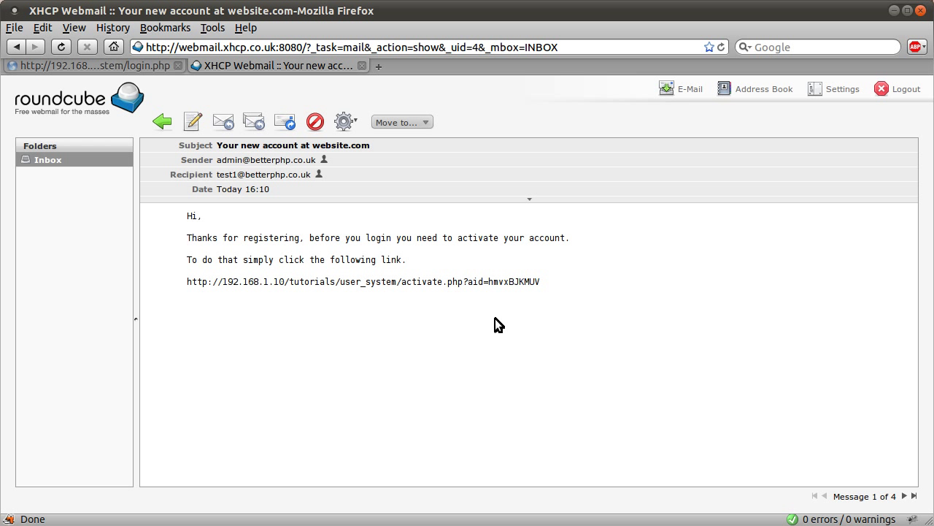
{"action": "left_click_drag", "start_coordinate": [491, 282], "coordinate": [543, 285]}
{"action": "left_click", "coordinate": [542, 285]}
{"action": "left_click_drag", "start_coordinate": [467, 281], "coordinate": [483, 282]}
{"action": "left_click_drag", "start_coordinate": [400, 281], "coordinate": [464, 283]}
{"action": "left_click", "coordinate": [459, 308]}
{"action": "left_click", "coordinate": [540, 279]}
{"action": "left_click_drag", "start_coordinate": [484, 280], "coordinate": [184, 282]}
{"action": "key", "text": "ctrl+c"}
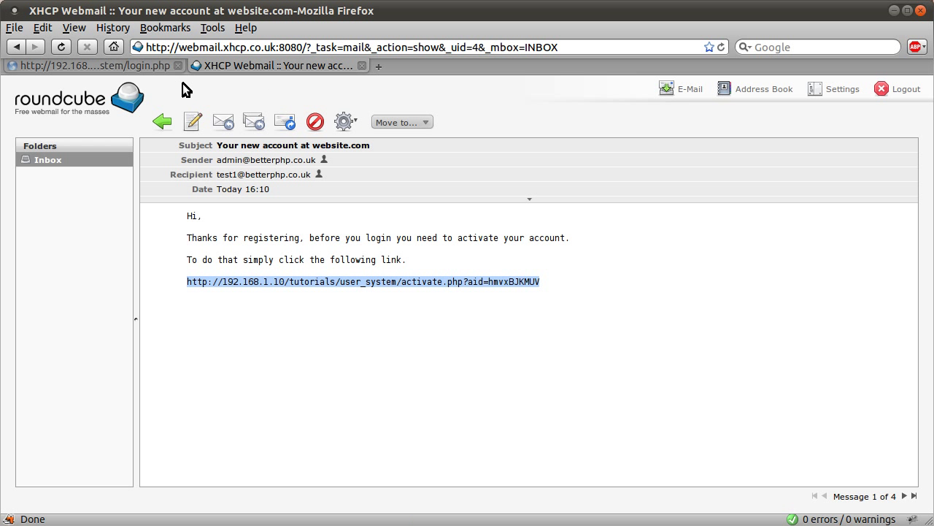
- Open the copied activation link in the login-page tab to activate the account
{"action": "left_click", "coordinate": [133, 66]}
{"action": "left_click", "coordinate": [395, 51]}
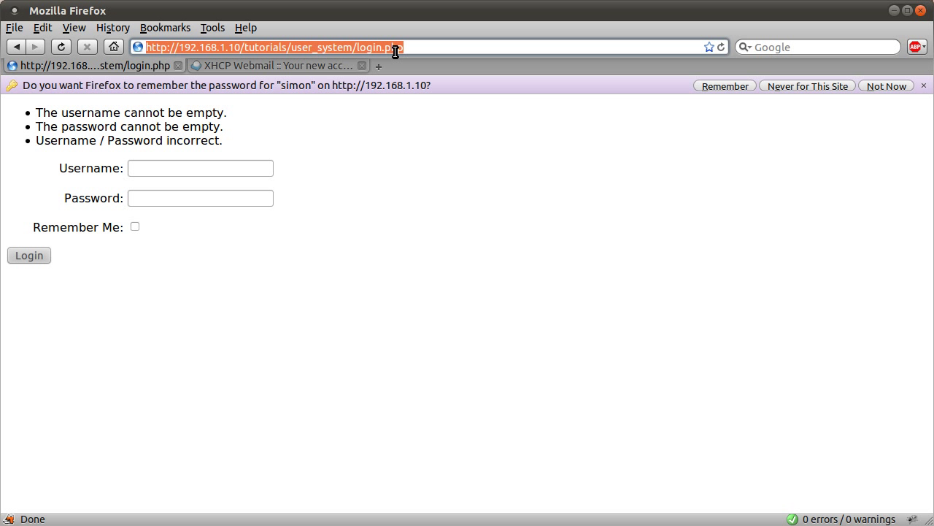
{"action": "key", "text": "ctrl+v"}
{"action": "key", "text": "Return"}
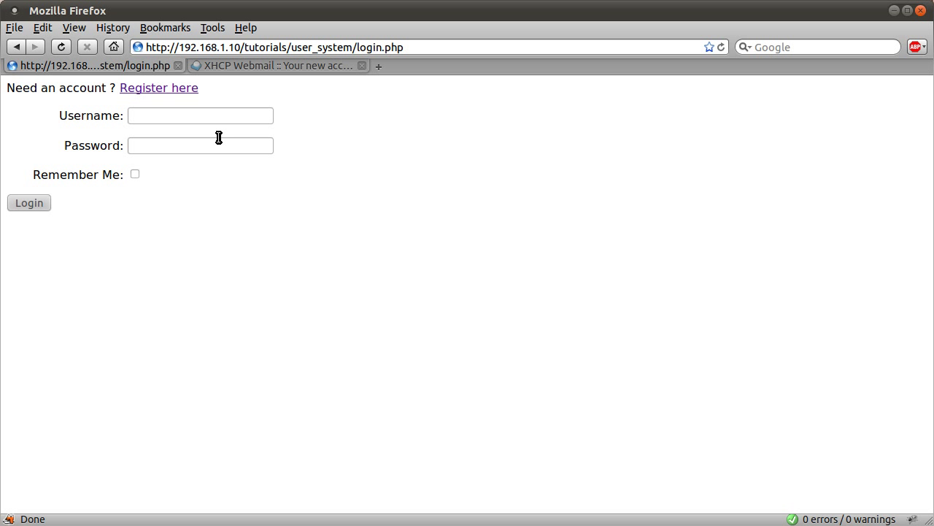
- Log in with the new account's username and password to reach protected.php
{"action": "left_click", "coordinate": [231, 116]}
{"action": "type", "text": "s"}
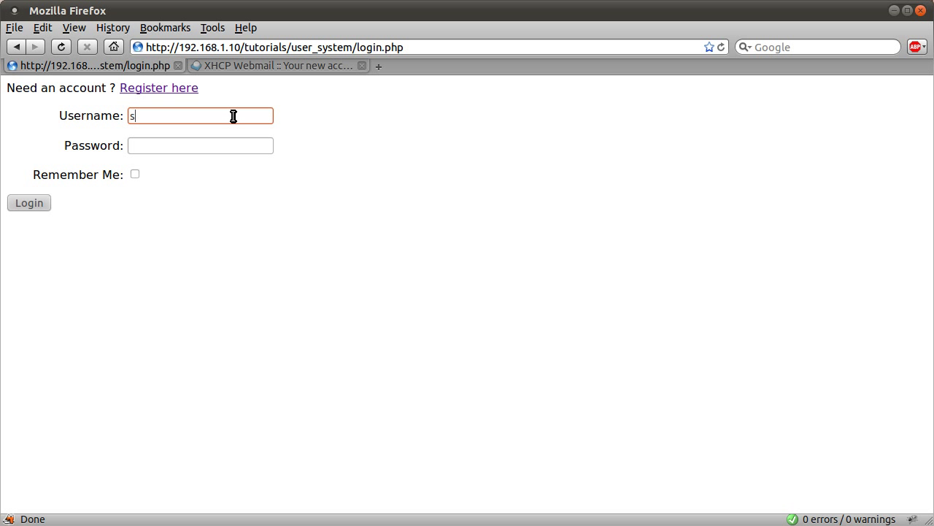
{"action": "type", "text": "imon"}
{"action": "key", "text": "Tab"}
{"action": "type", "text": "••••"}
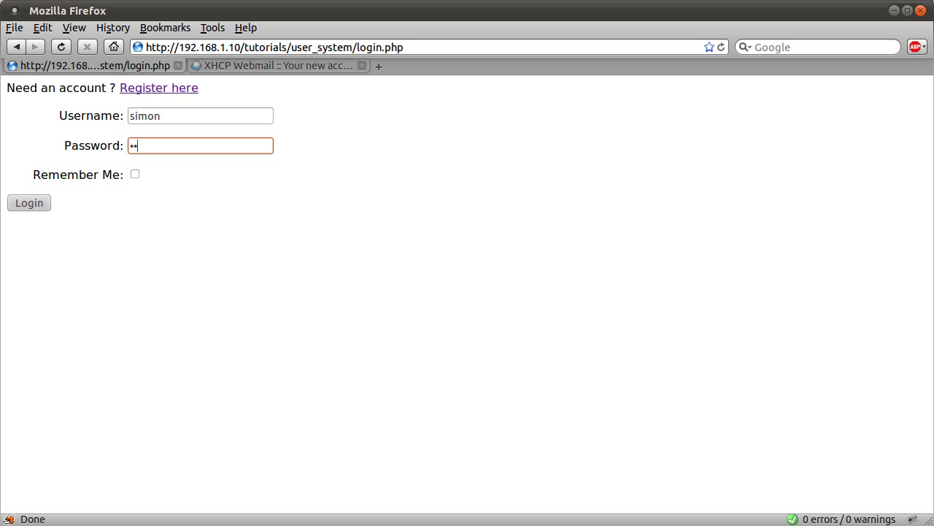
{"action": "key", "text": "Return"}
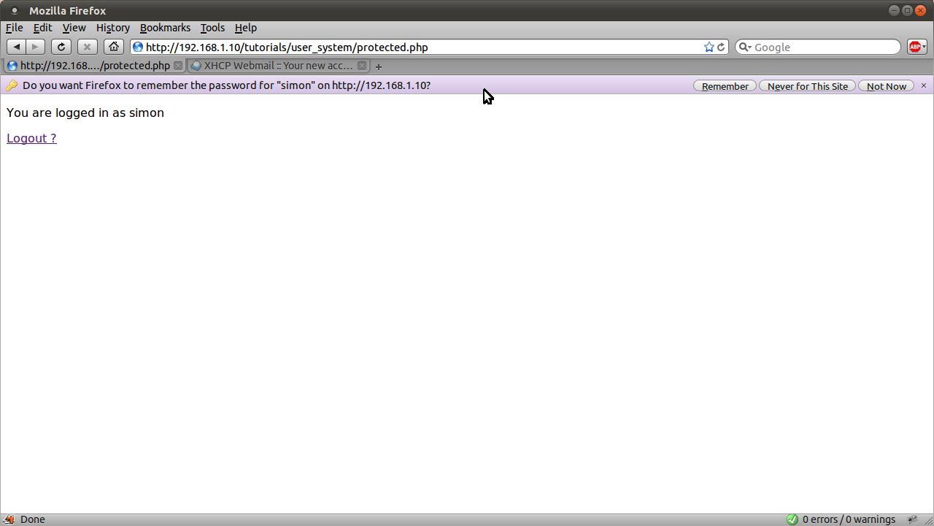